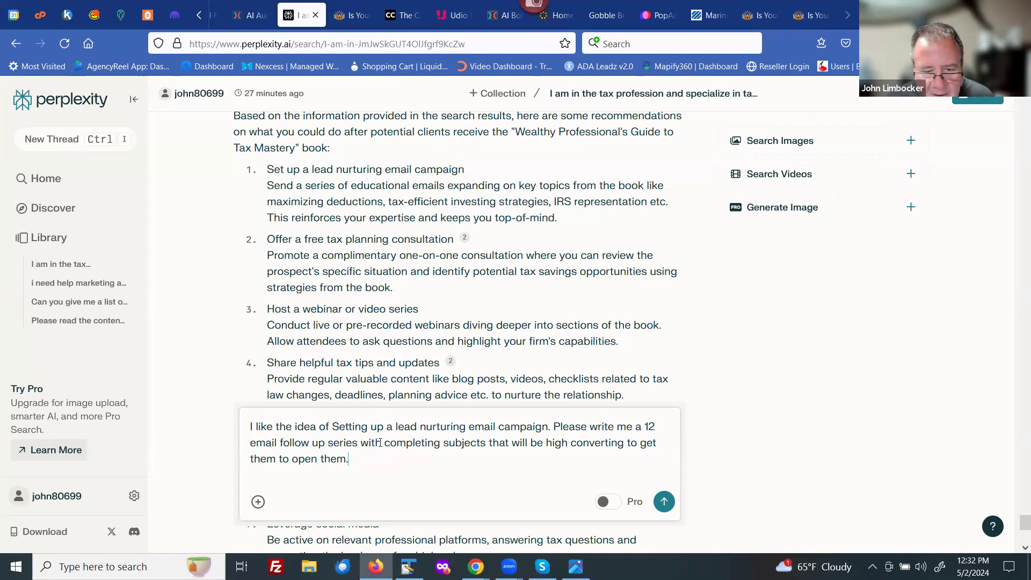
Correct "completing" to "compelling" in the drafted request for a 12 email follow up series and submit the request
left_click_drag(440, 444, 436, 445)
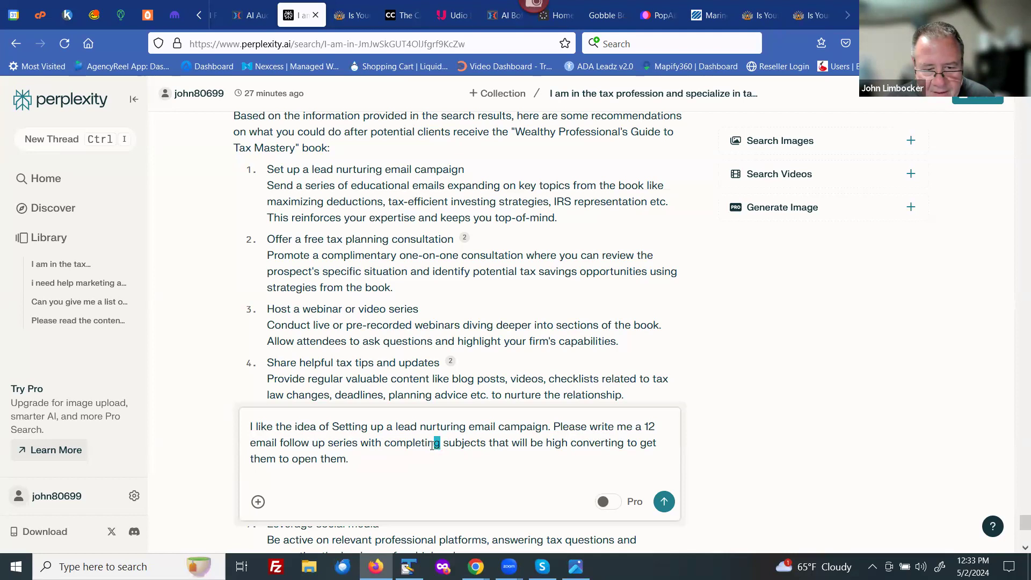
left_click(420, 443)
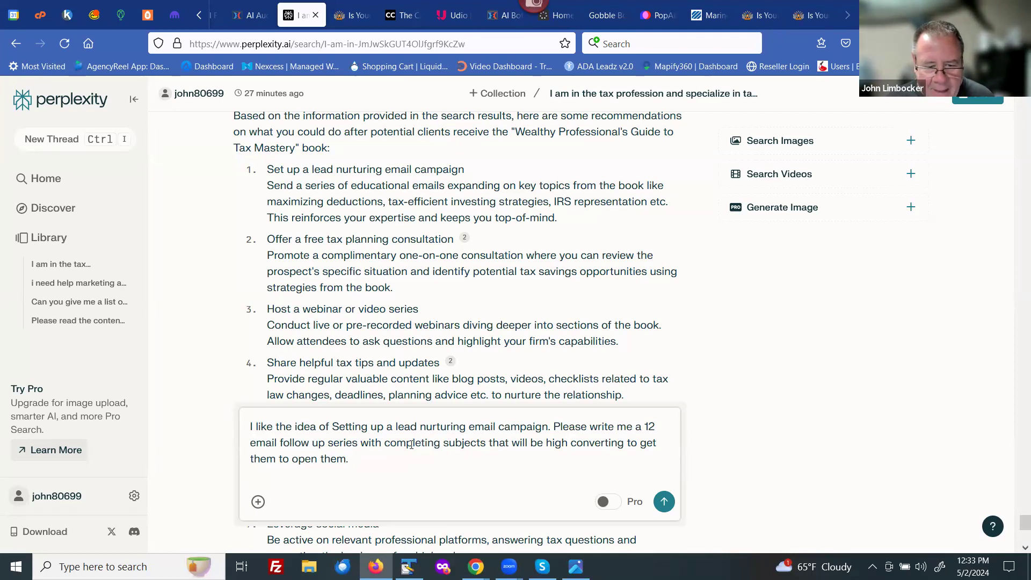
left_click(412, 443)
type("e")
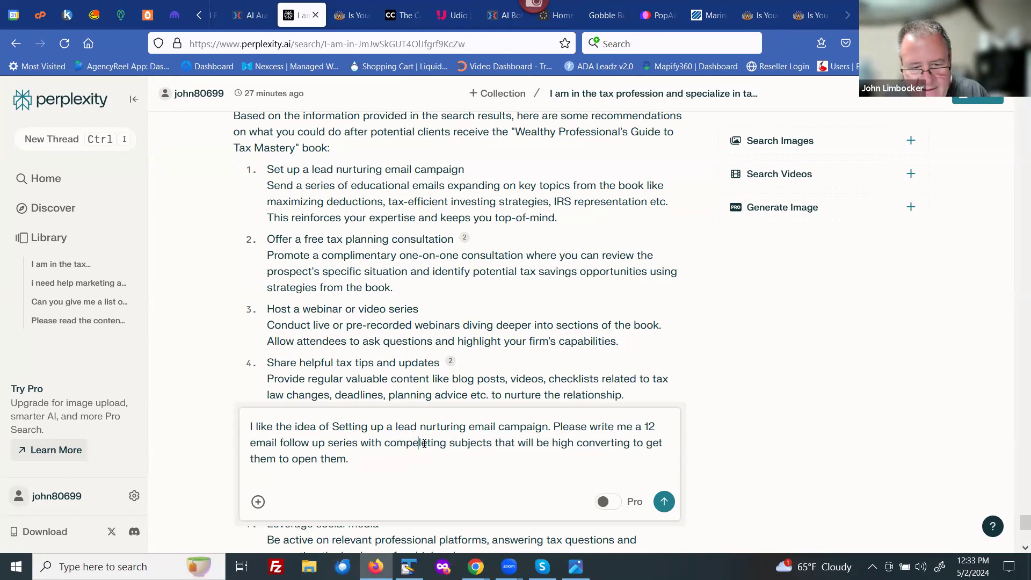
left_click_drag(422, 443, 429, 444)
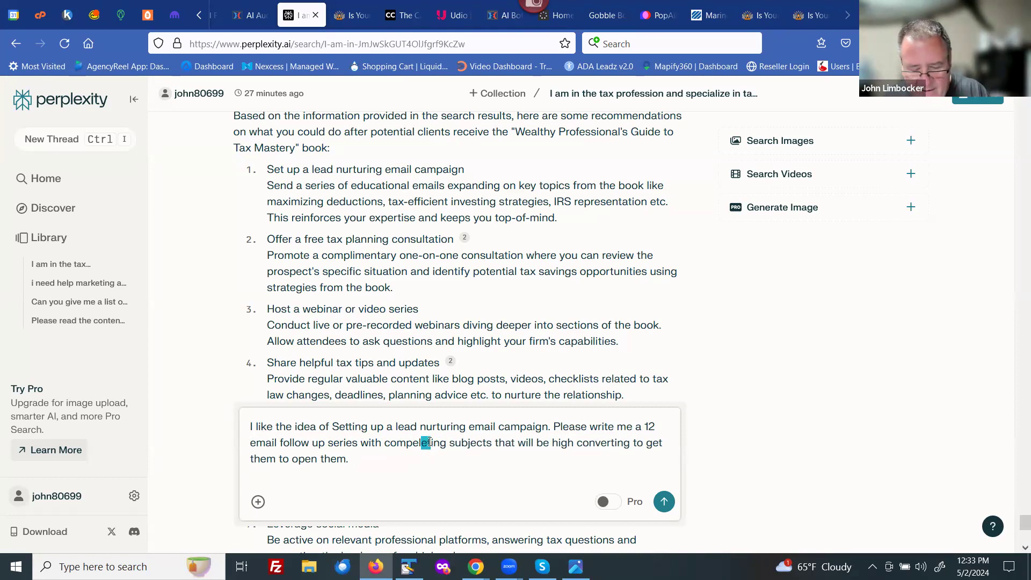
type("l")
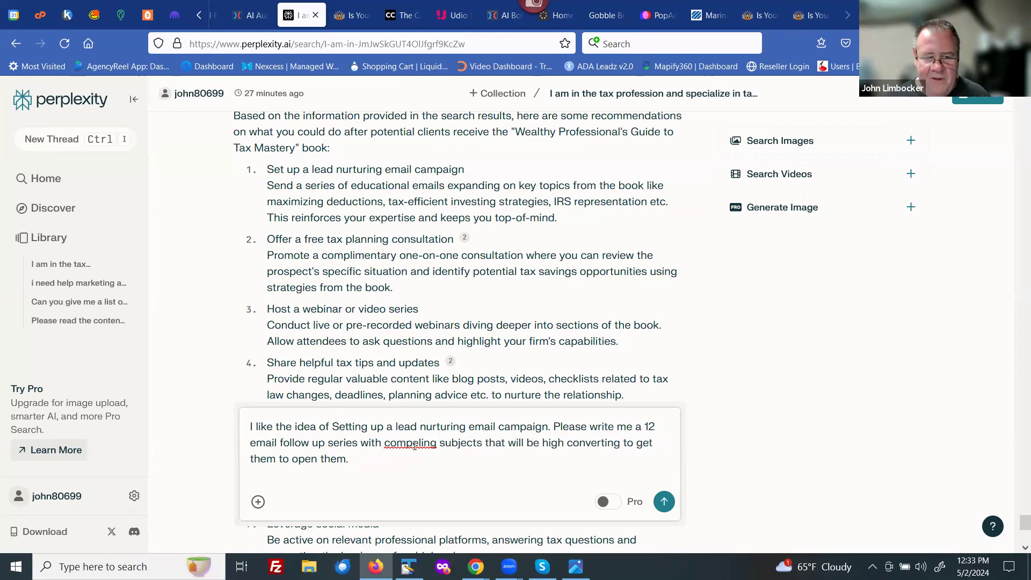
right_click(416, 445)
left_click(463, 86)
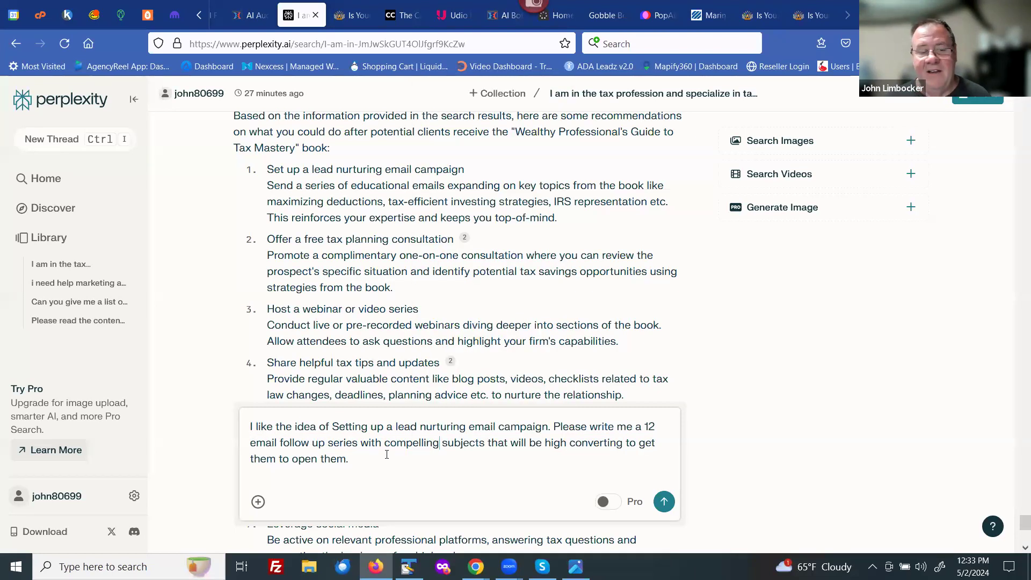
left_click(357, 459)
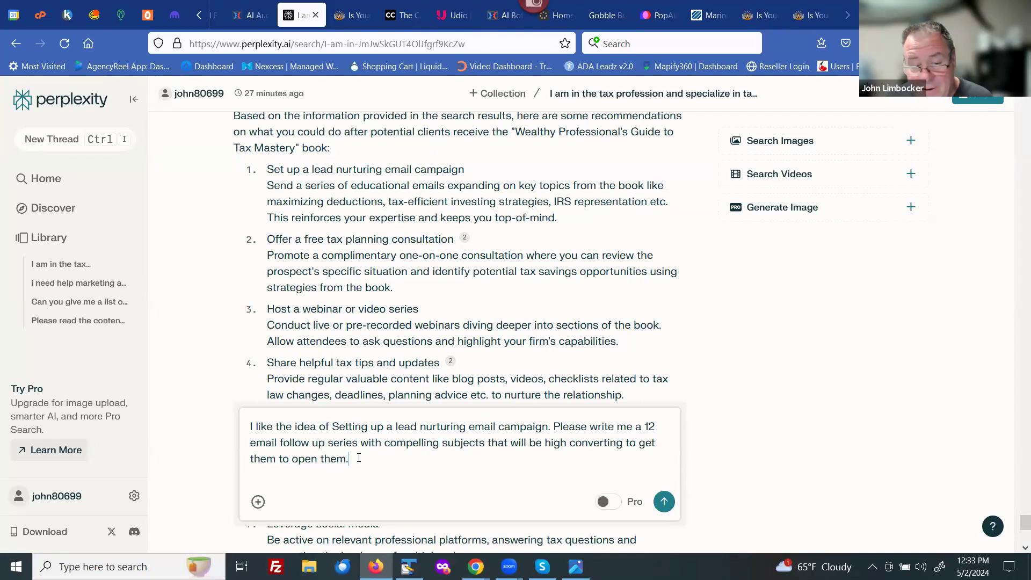
left_click(664, 502)
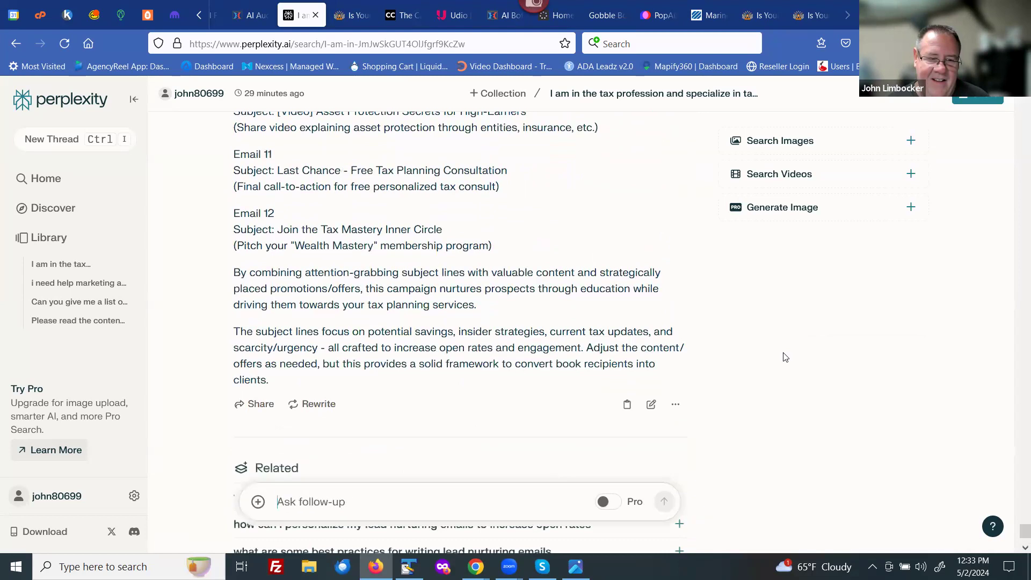
Ask "Perfect, for each of these 12 subject please also write me the actual follow up eamils and end each with the call to action mentioned previously."
scroll(785, 357, "up", 5)
scroll(785, 357, "up", 3)
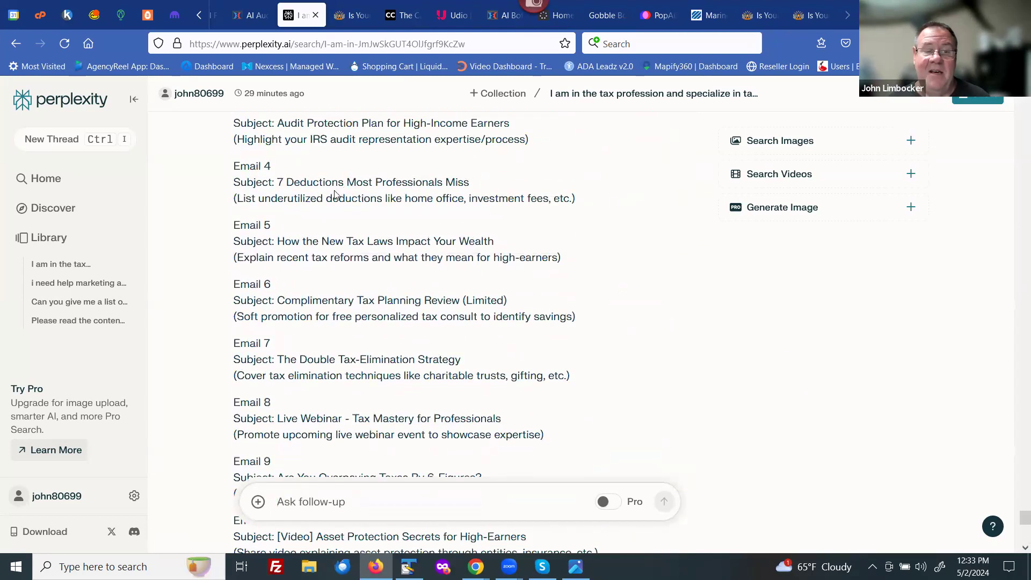
scroll(333, 252, "down", 9)
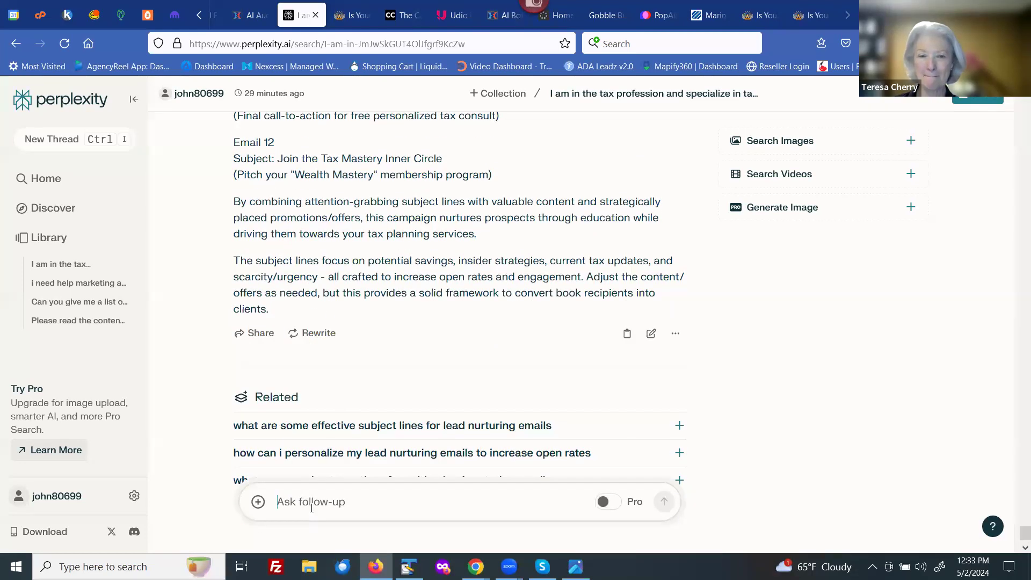
type("Perfect, for each of these 12")
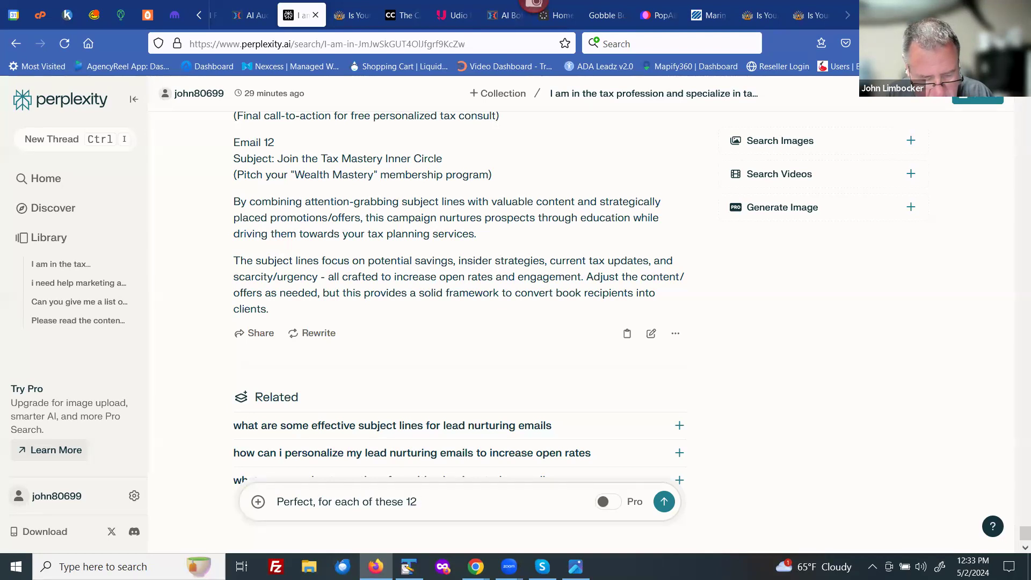
type(" subject")
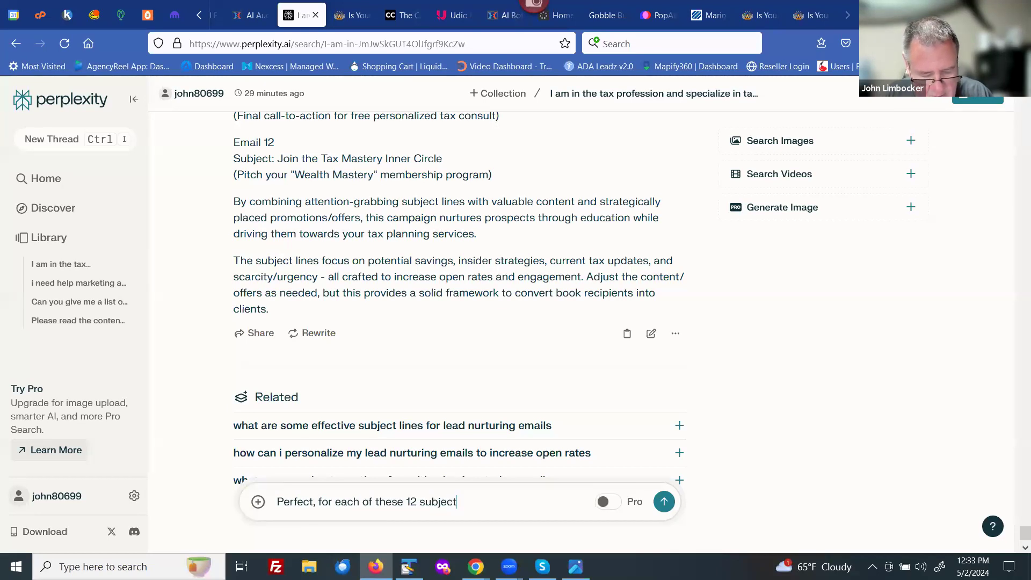
type(" please")
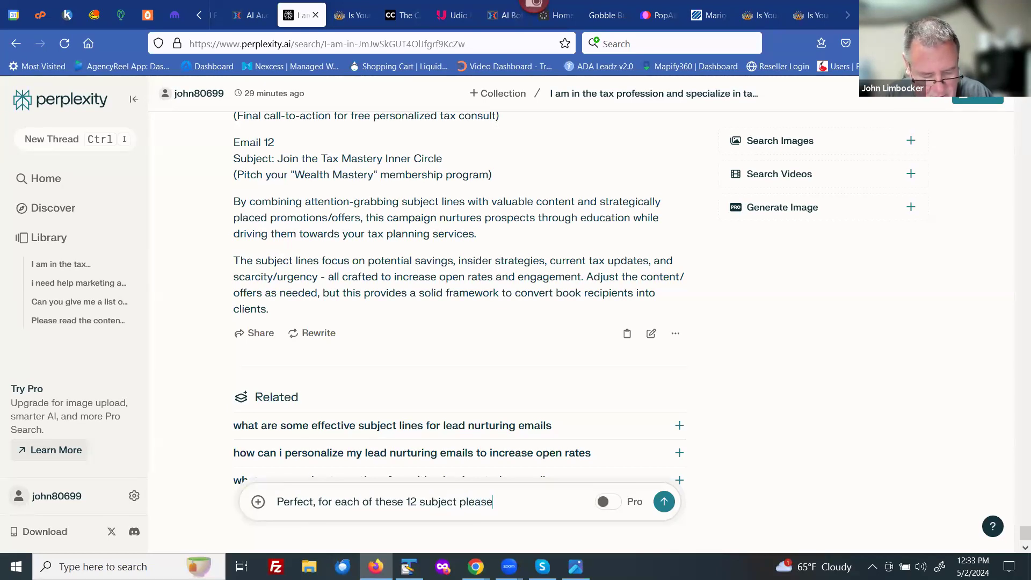
type(" also ")
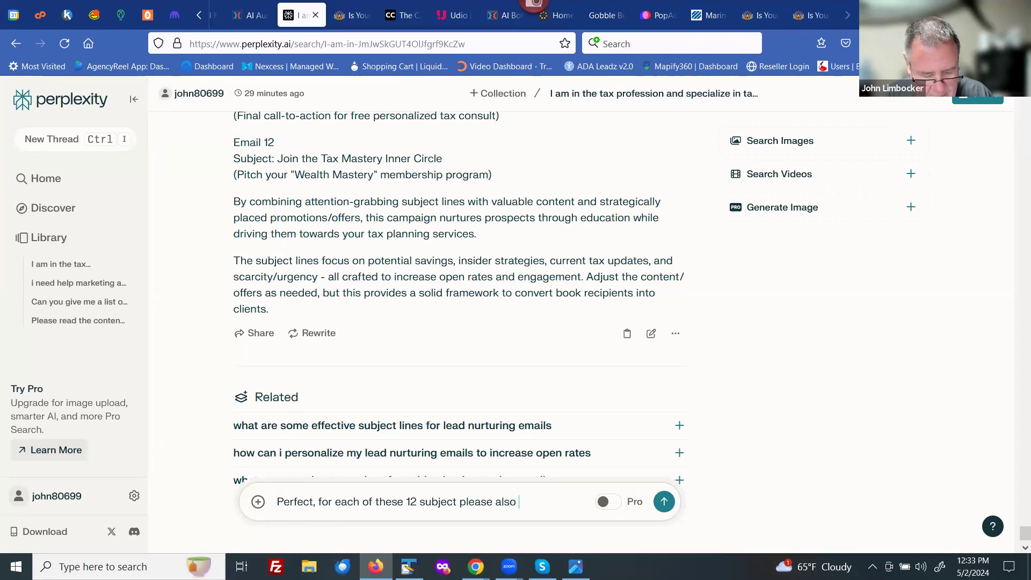
type("write me the act")
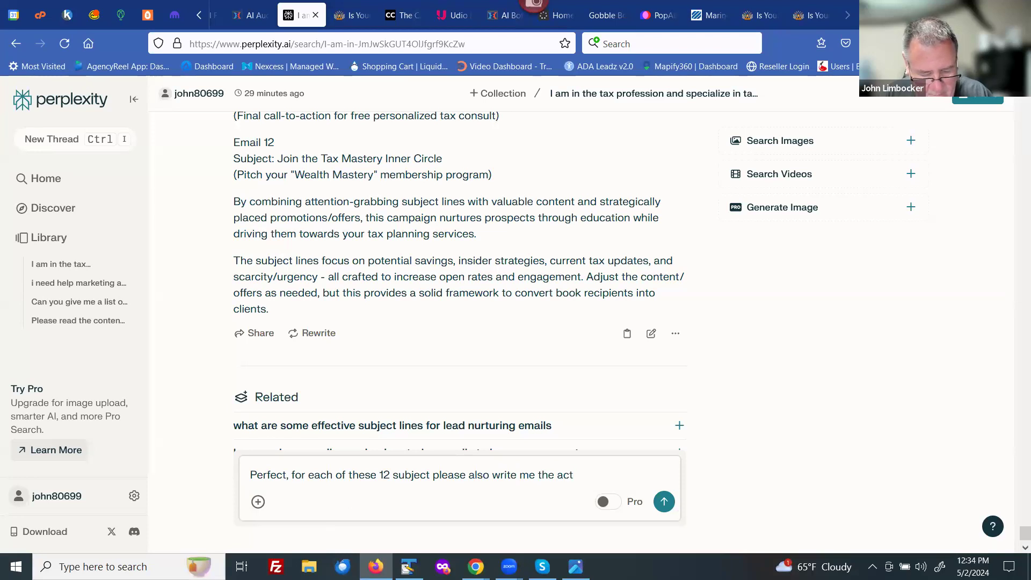
type("ual follow up eamil")
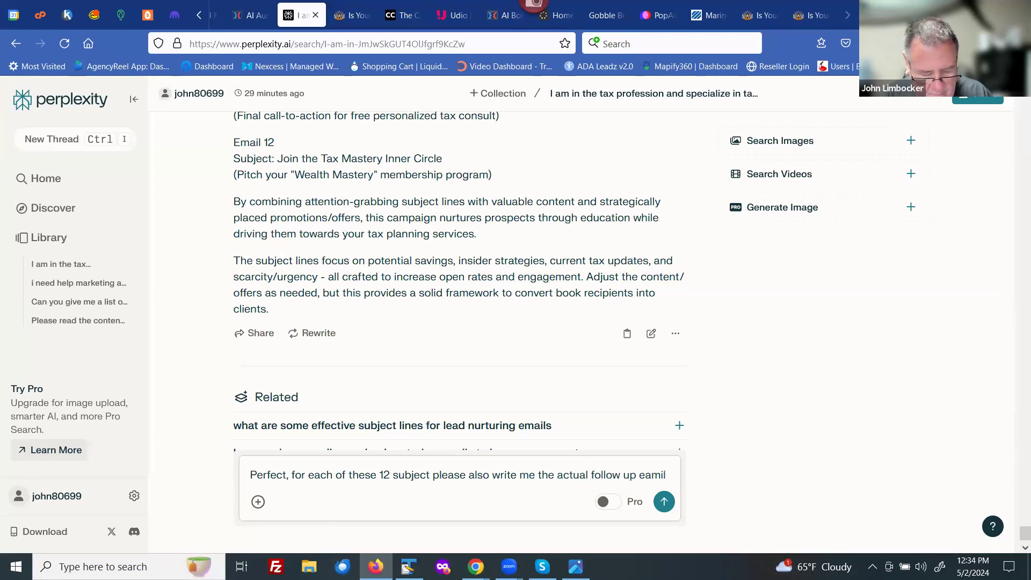
type("s and e")
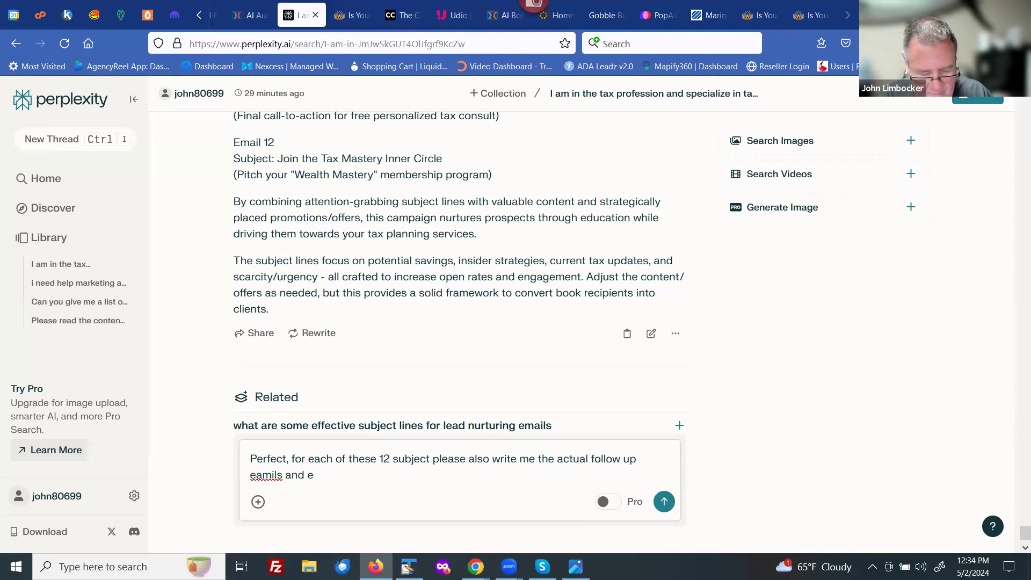
type("nd each ")
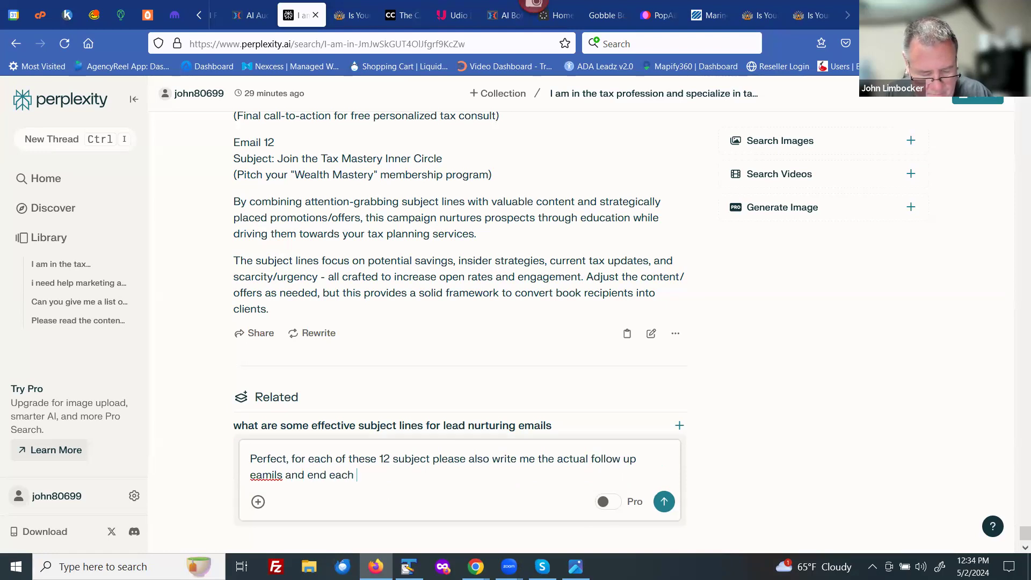
type("with the call")
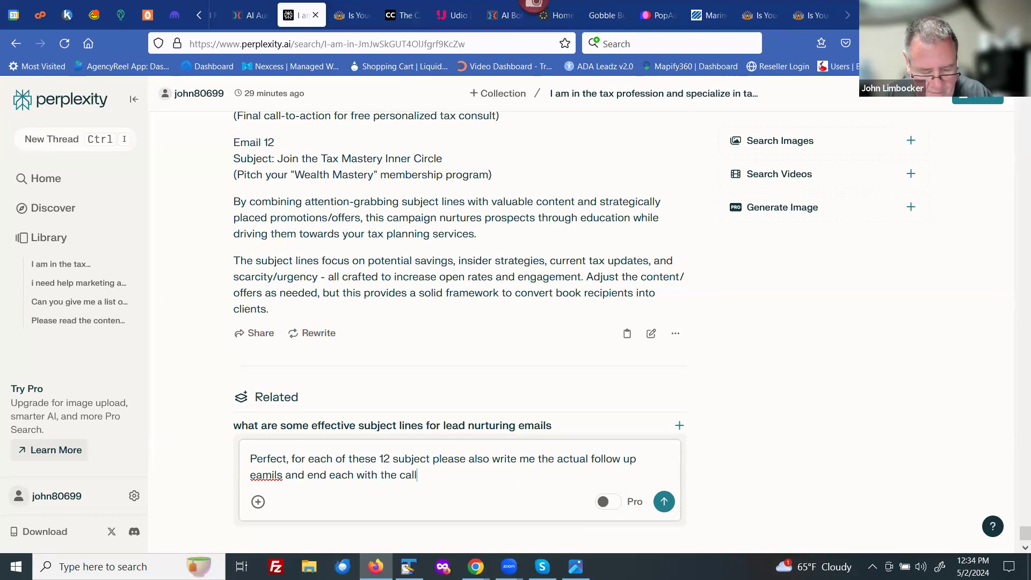
type(" to actio")
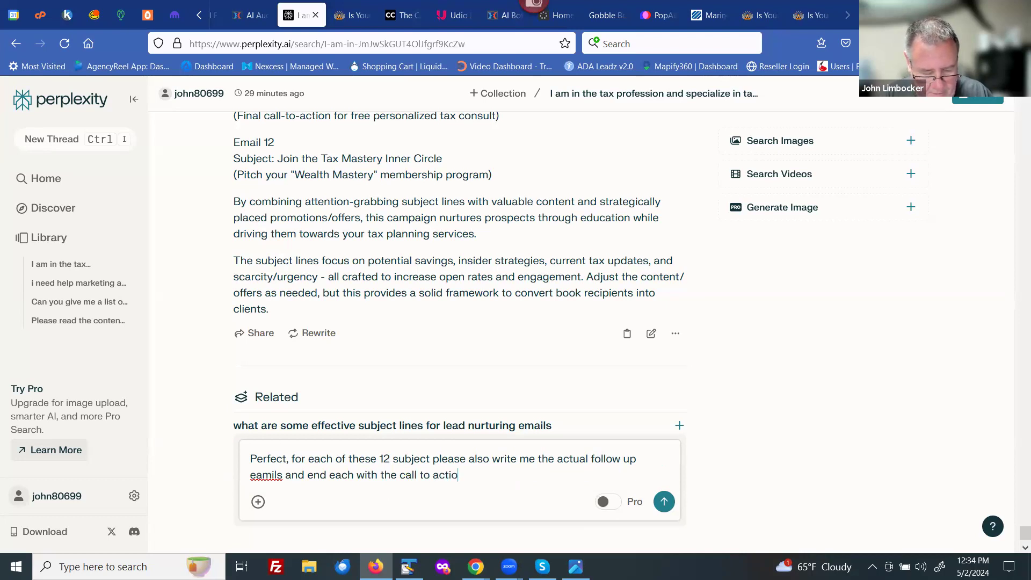
type("n mentioned previo")
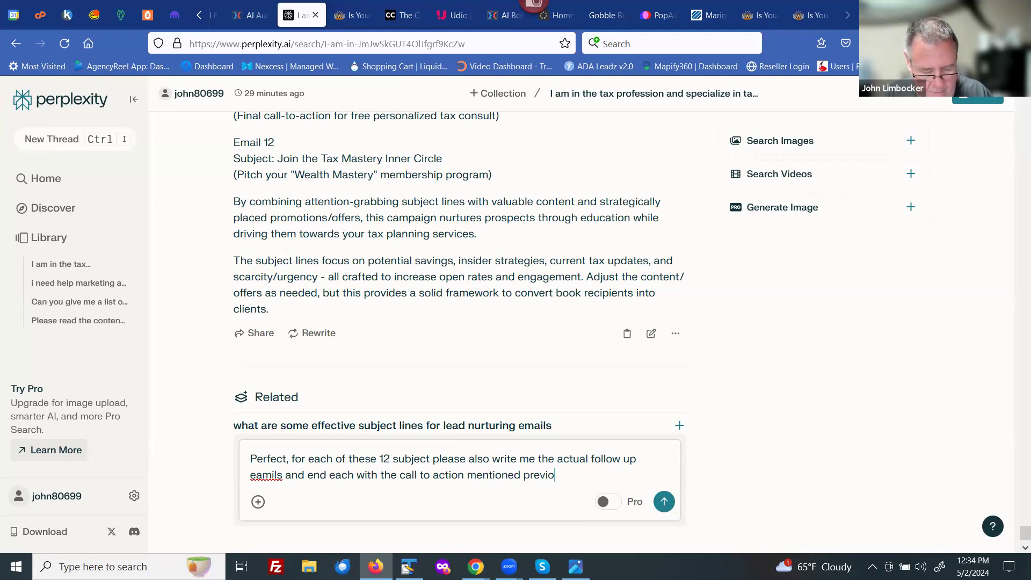
type("usly.")
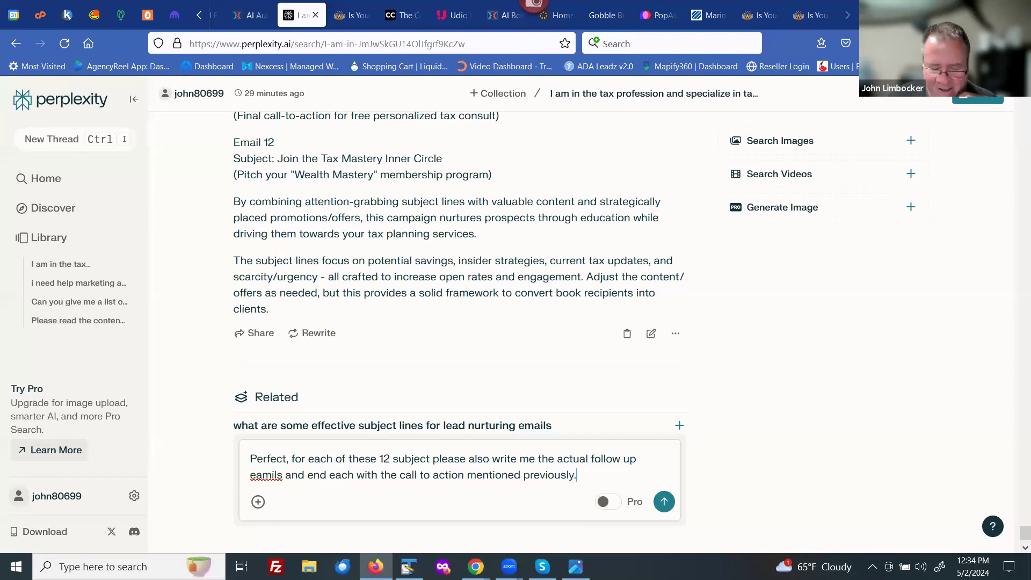
key("Return")
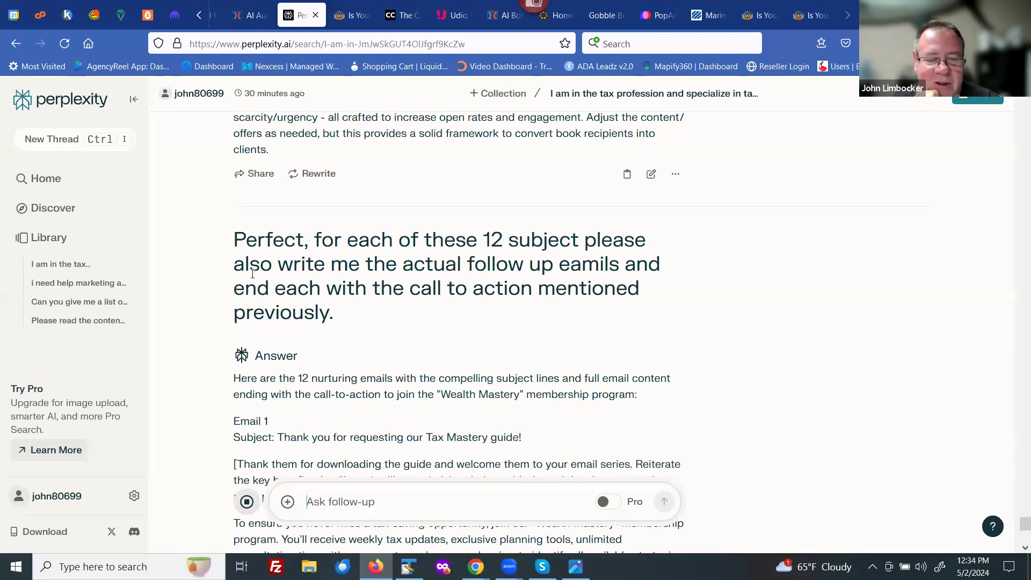
Review the generated answer from Email 1 through Email 12, checking each subject line, body text and closing call to action
scroll(250, 275, "down", 3)
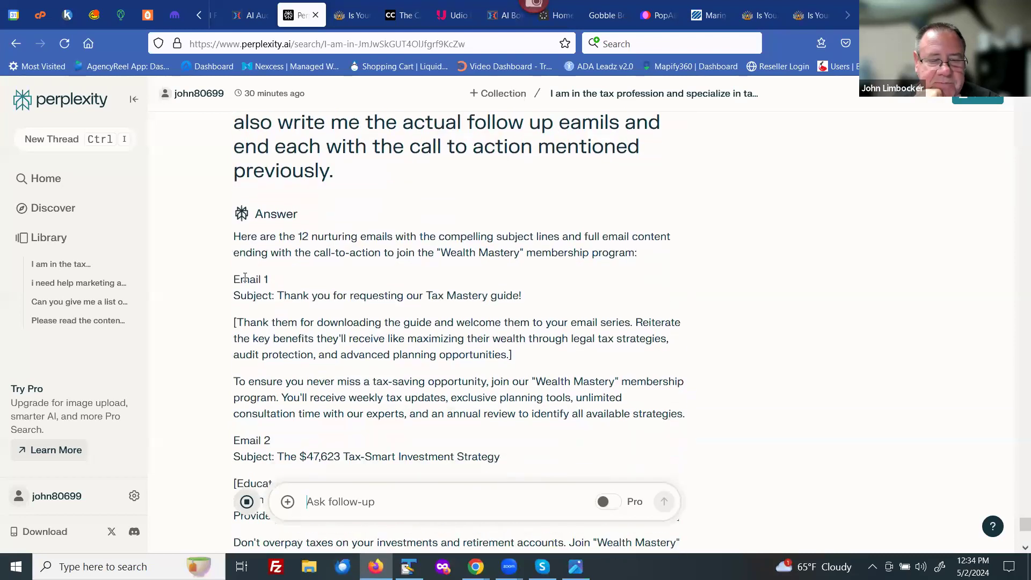
scroll(254, 293, "down", 3)
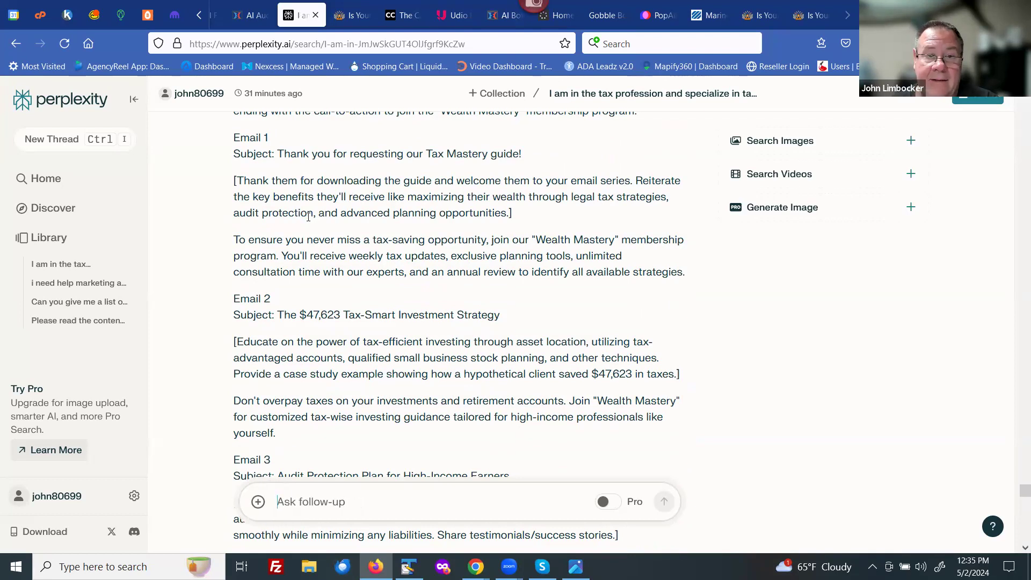
scroll(308, 217, "down", 2)
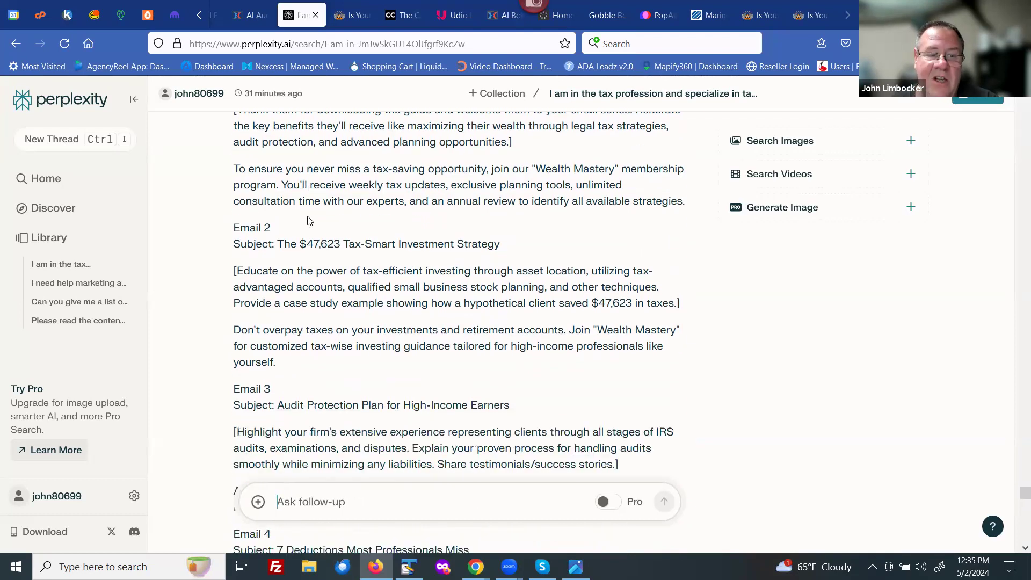
scroll(309, 219, "down", 5)
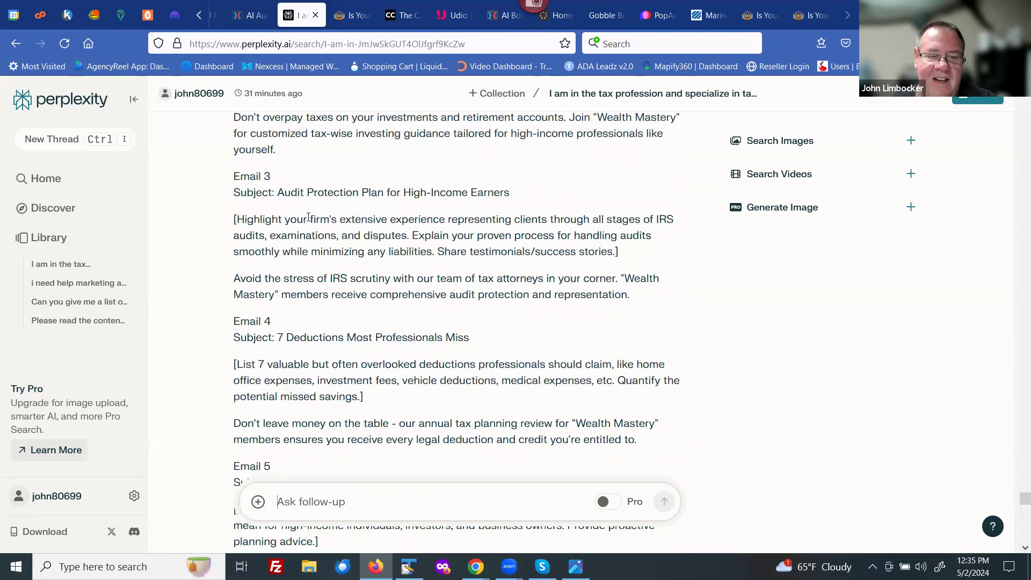
scroll(308, 219, "down", 2)
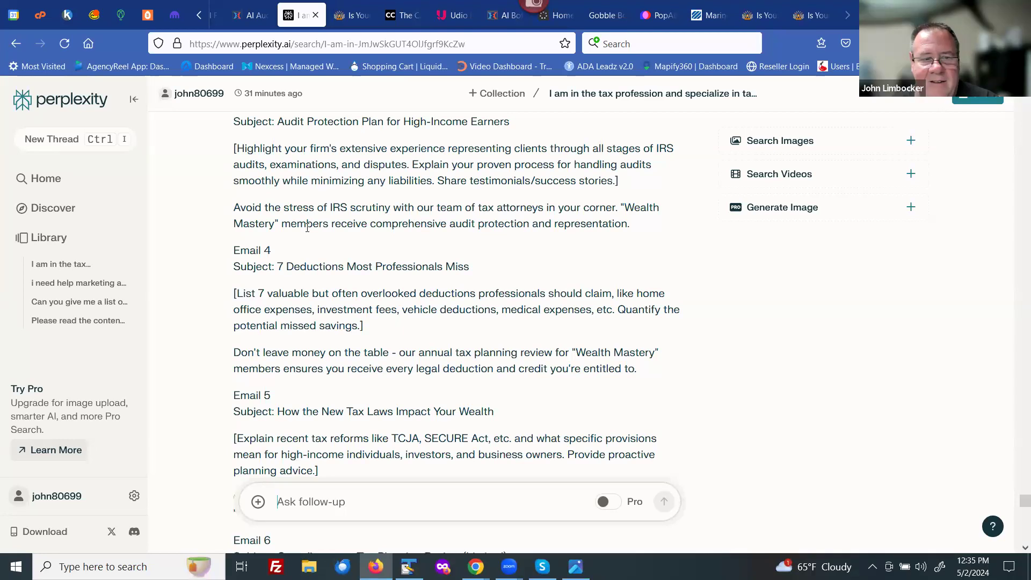
scroll(307, 227, "down", 2)
scroll(307, 228, "down", 6)
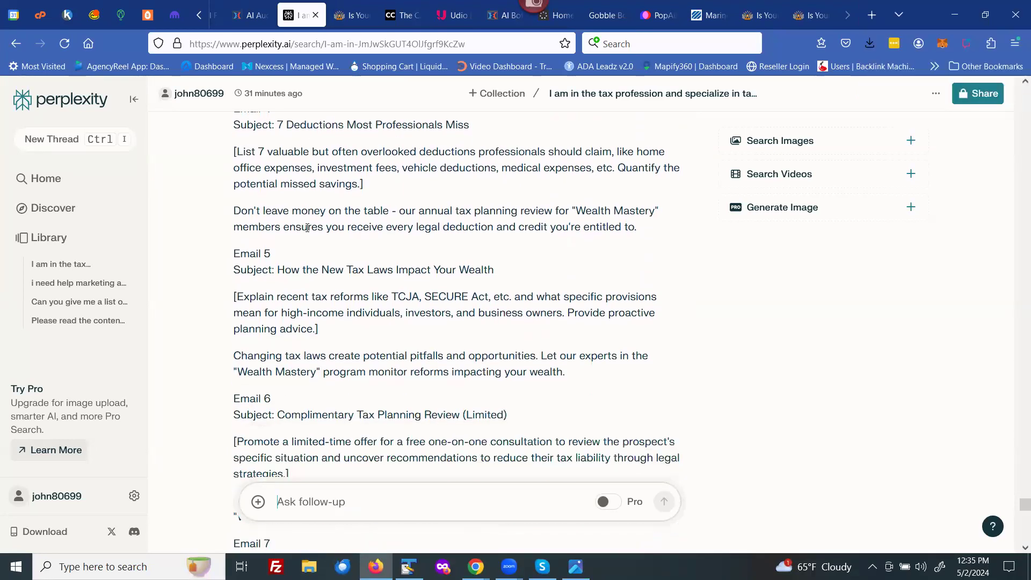
scroll(308, 227, "down", 7)
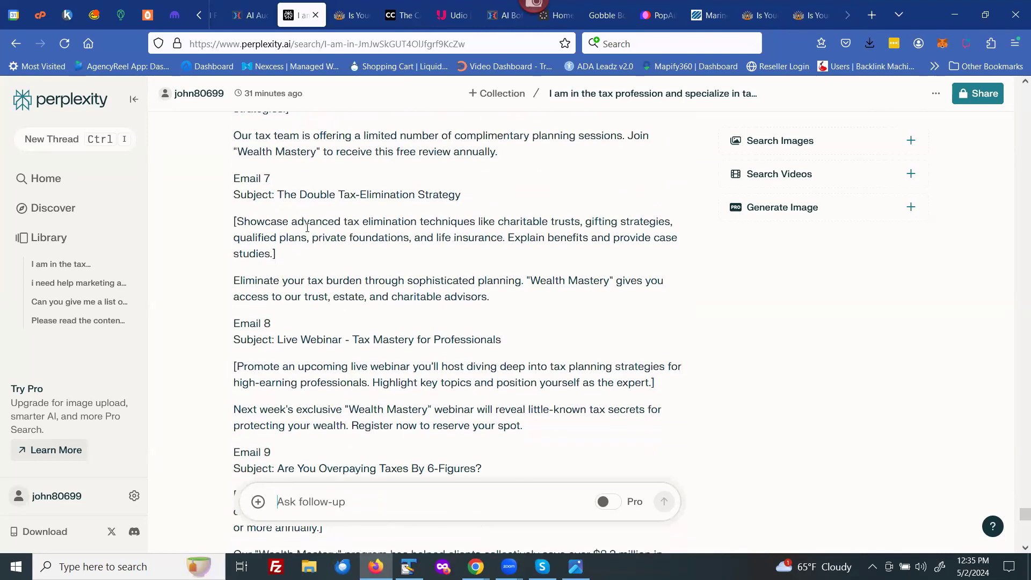
scroll(307, 227, "down", 5)
scroll(307, 227, "down", 4)
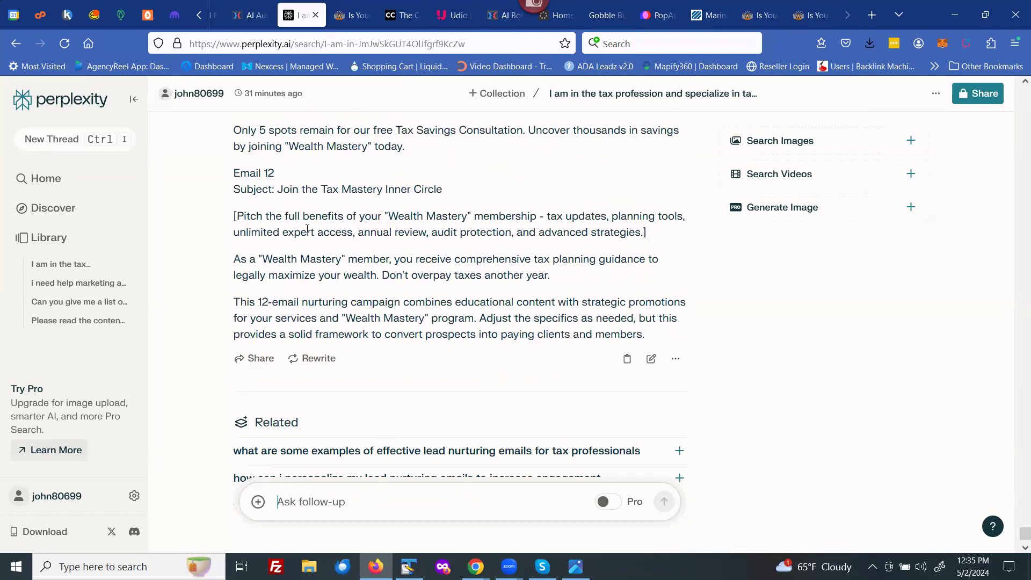
scroll(307, 229, "down", 2)
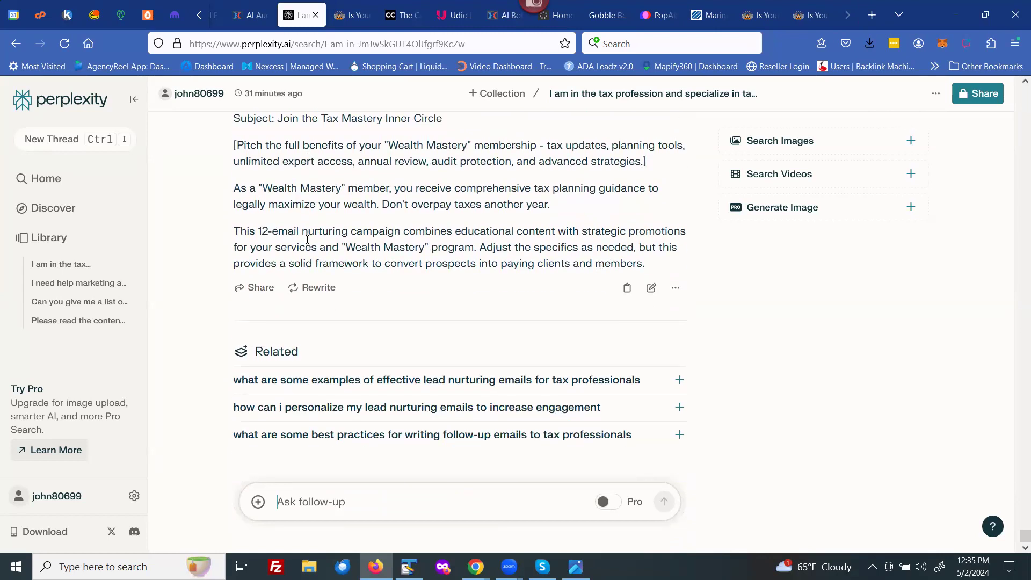
scroll(325, 263, "down", 1)
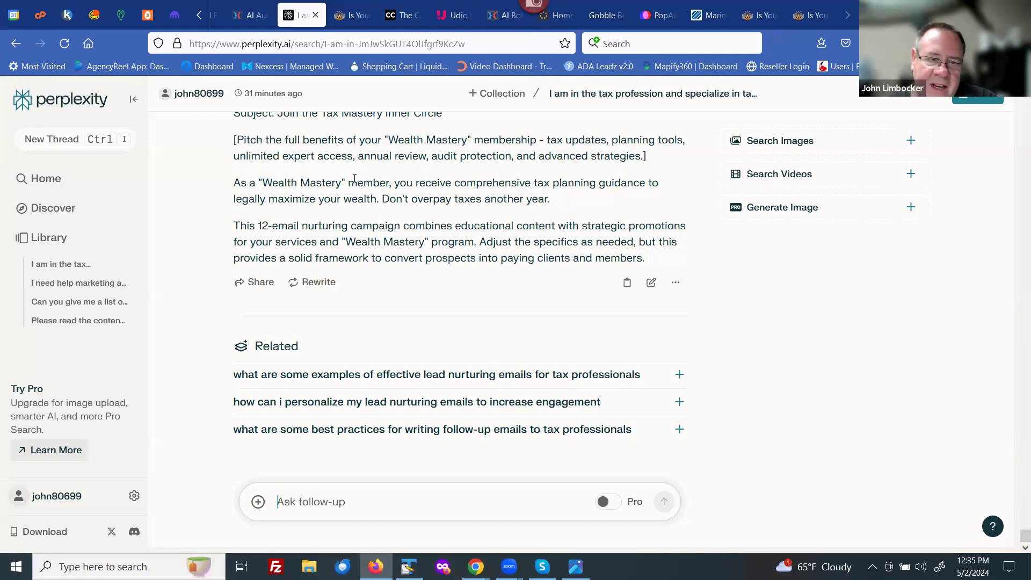
scroll(486, 198, "up", 7)
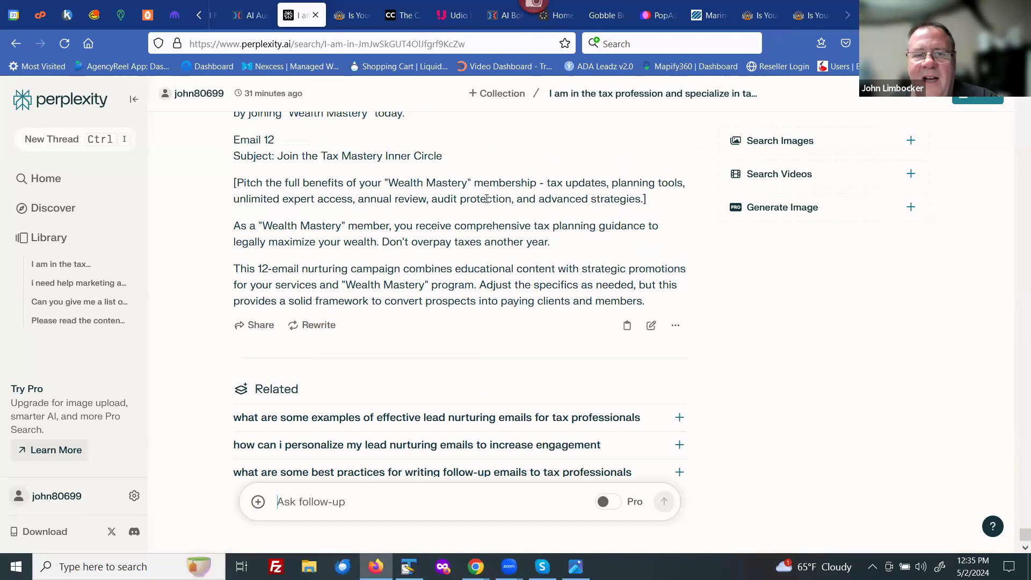
scroll(487, 200, "up", 20)
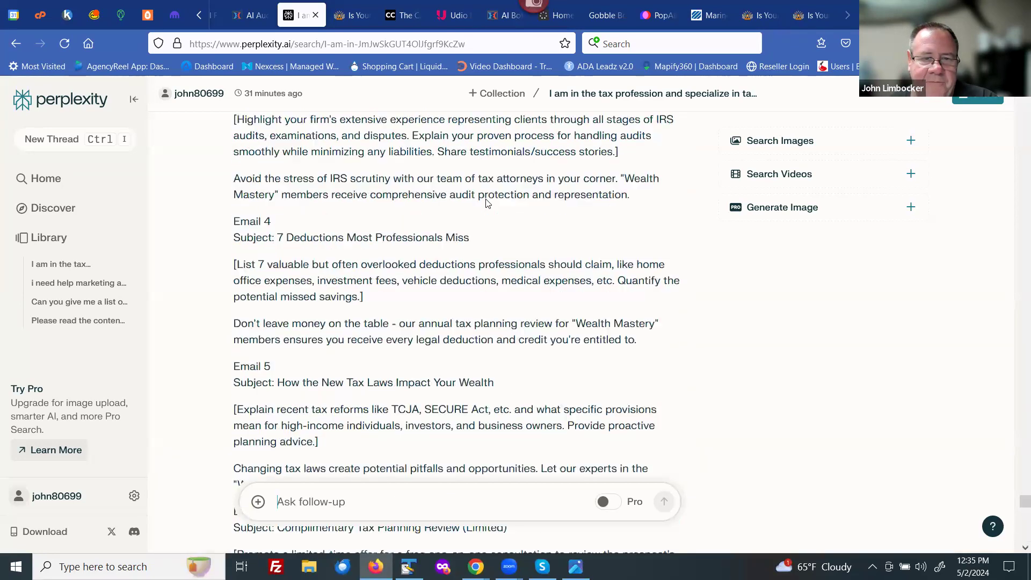
Ask the follow-up question "What would be a good call to action to add to the end of all these emails" and submit it
scroll(486, 203, "up", 5)
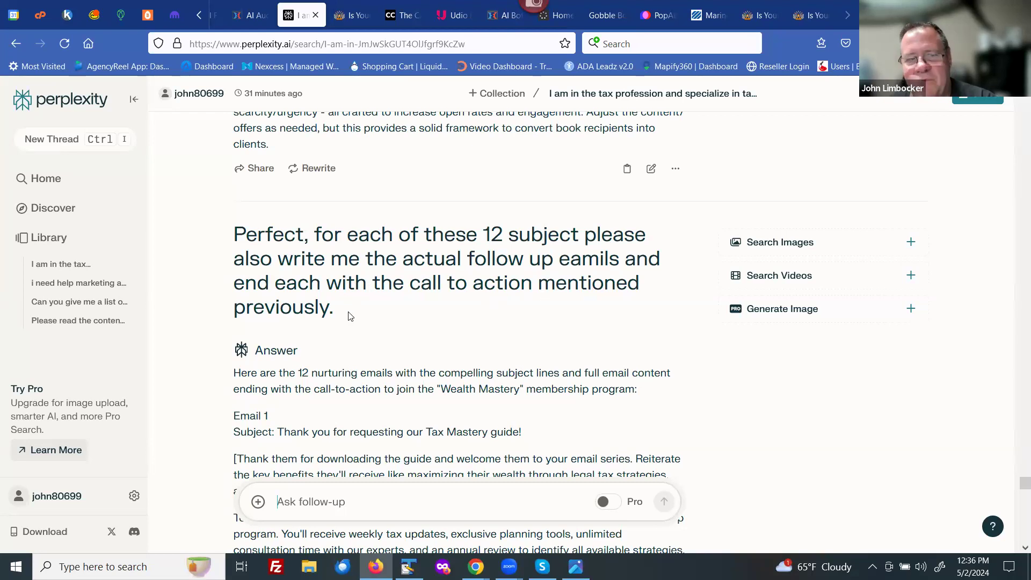
scroll(355, 312, "down", 12)
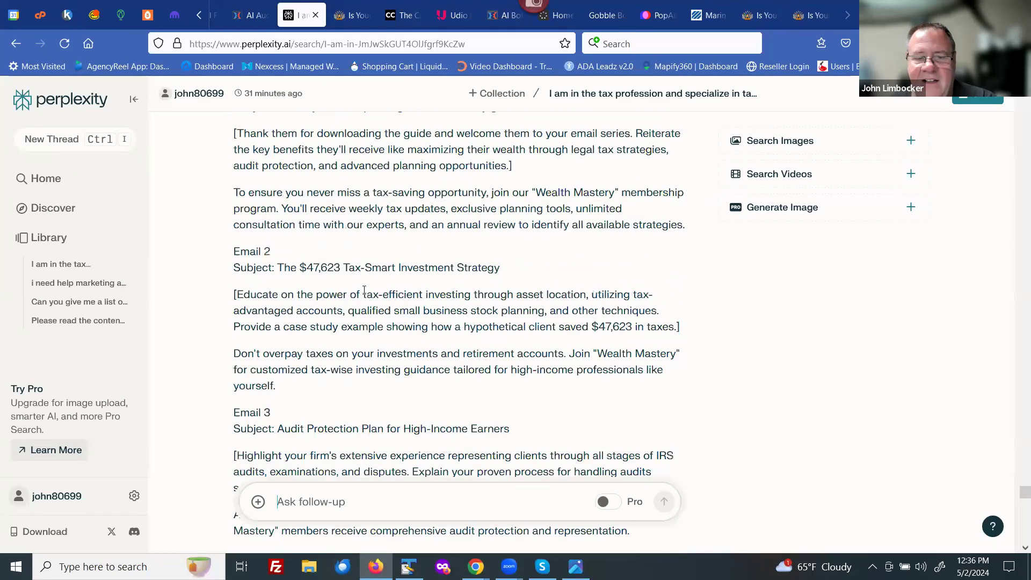
scroll(364, 293, "down", 5)
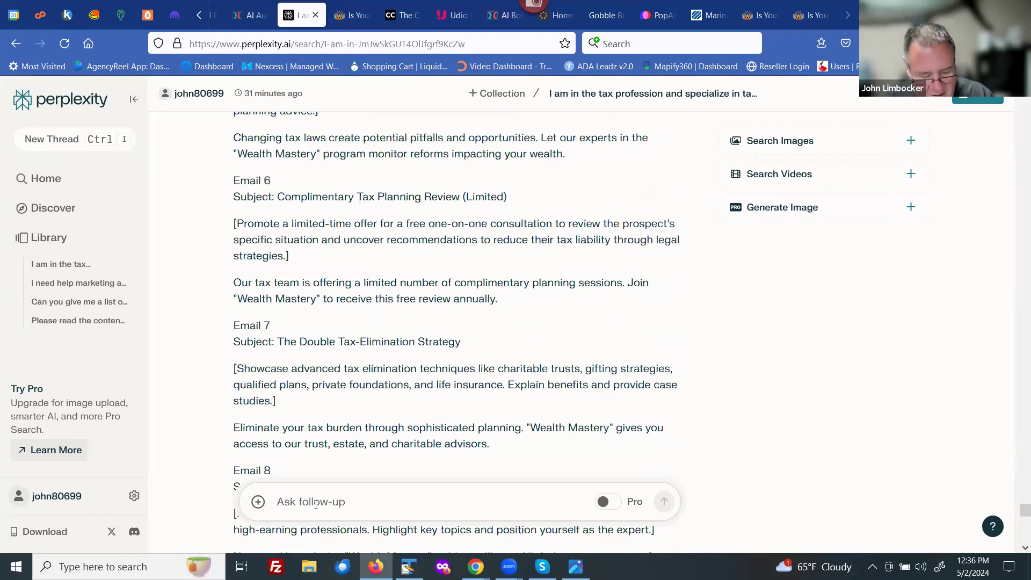
type("What wou")
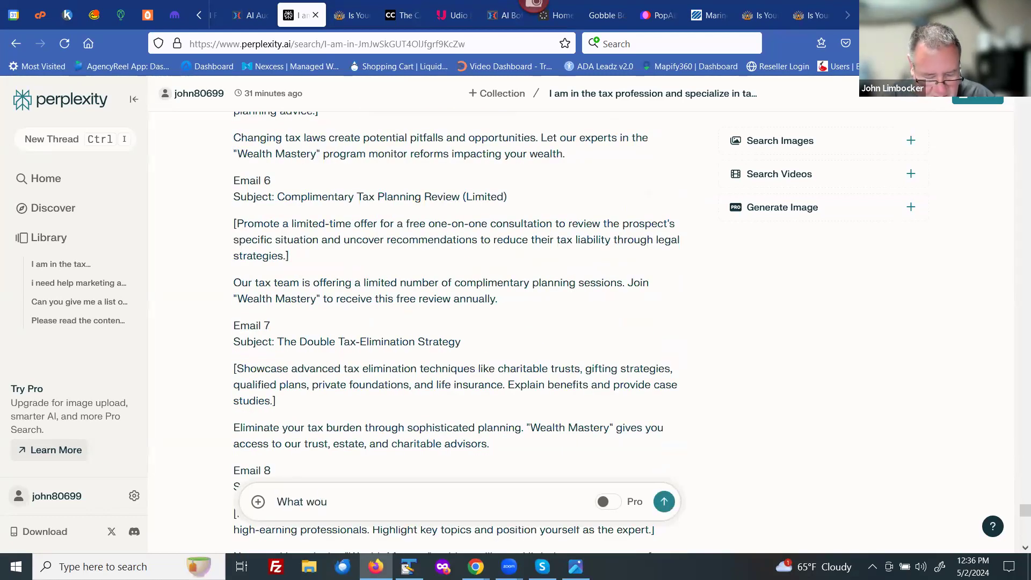
type("ld be a good")
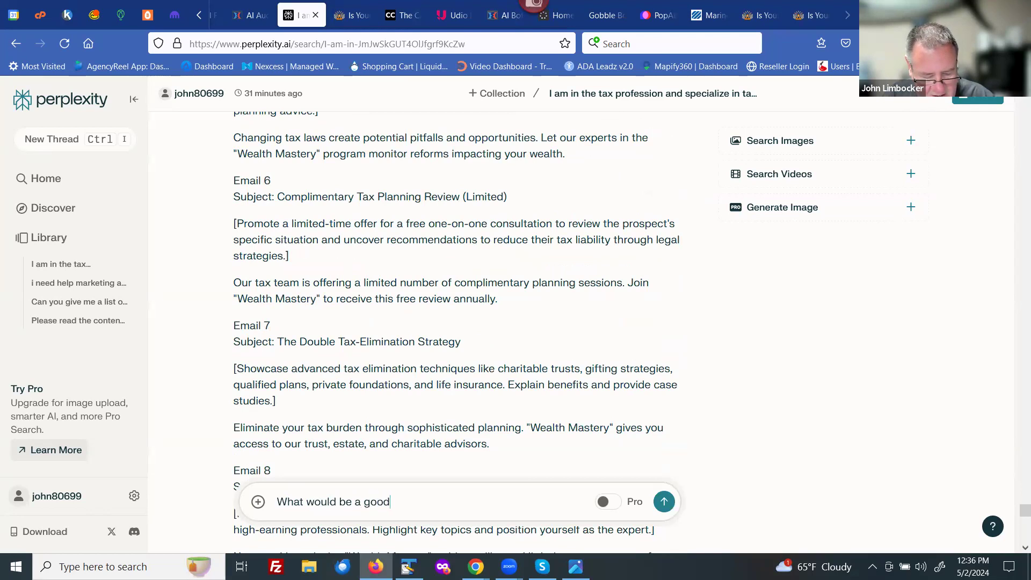
type(" call to ac")
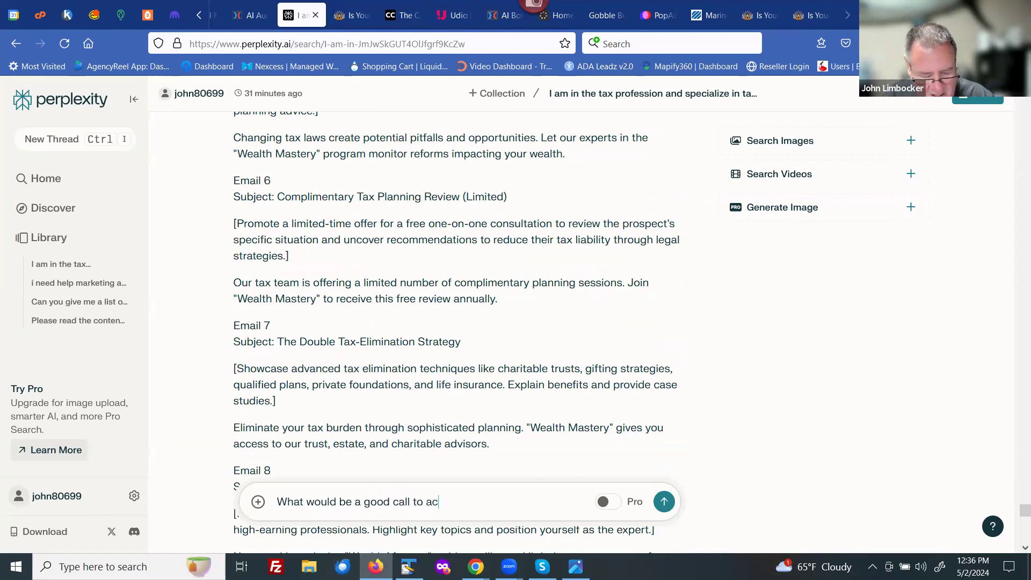
type("tion to add ")
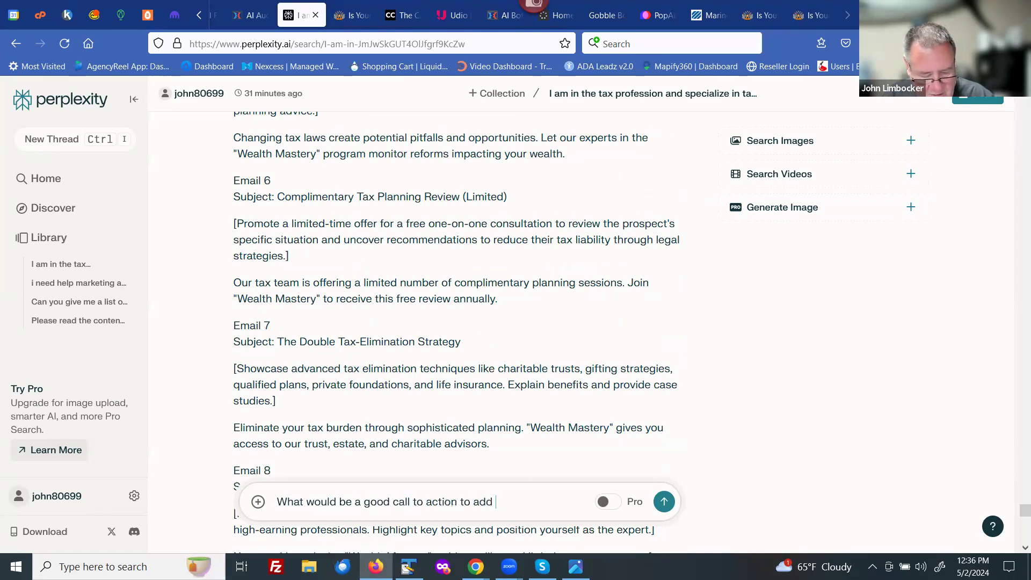
type("to the end ")
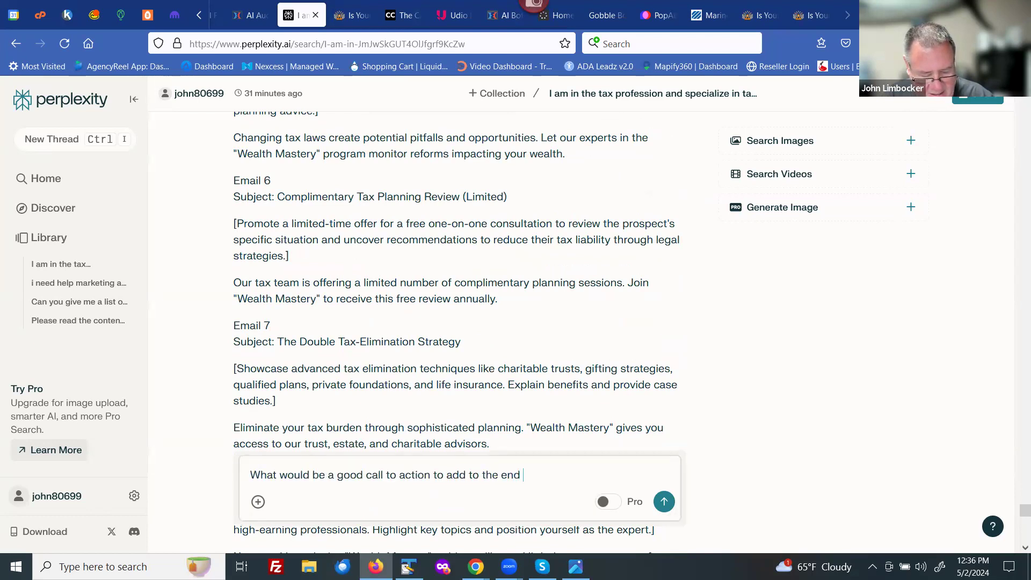
type("of all these")
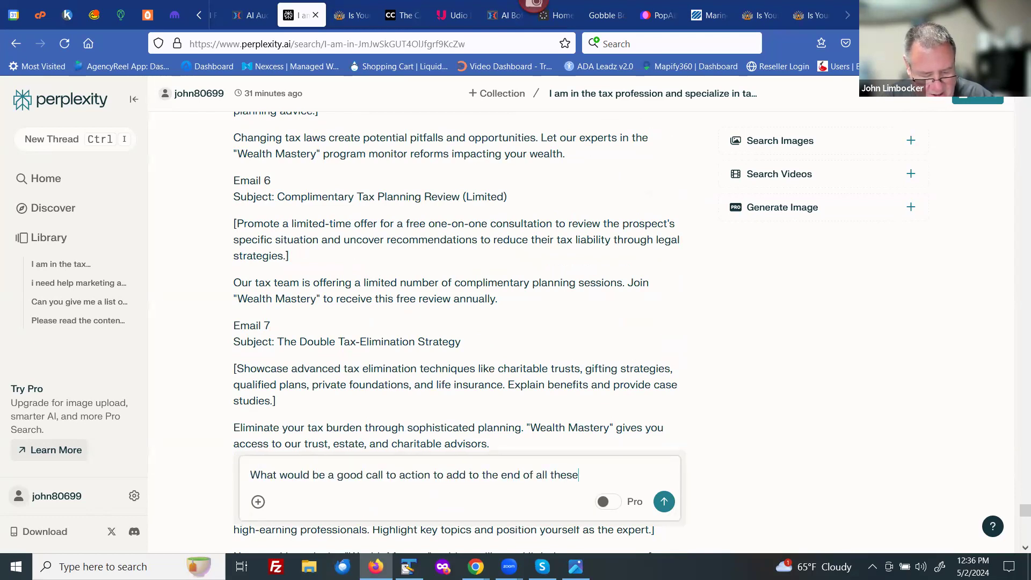
type(" emails")
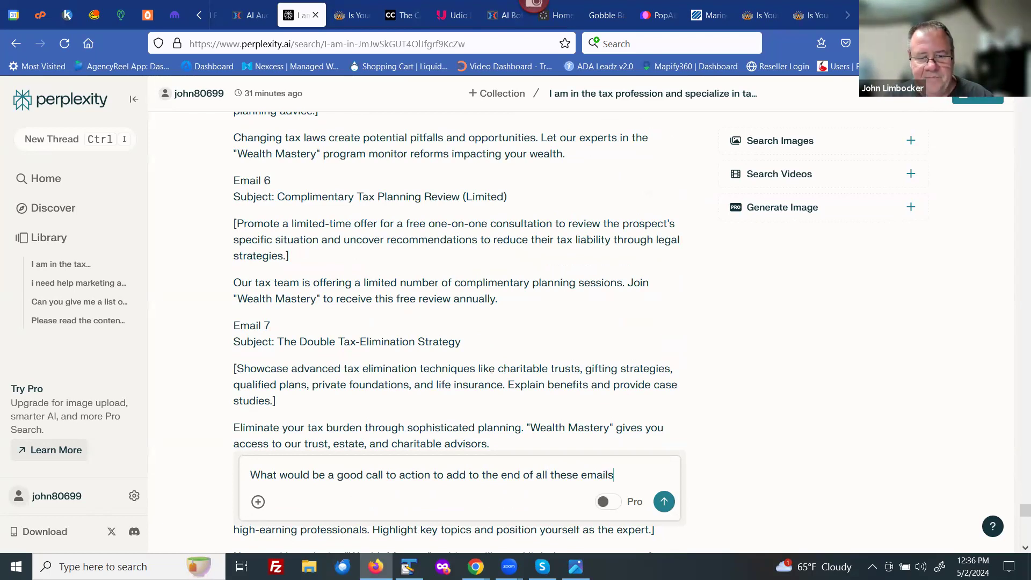
key("Return")
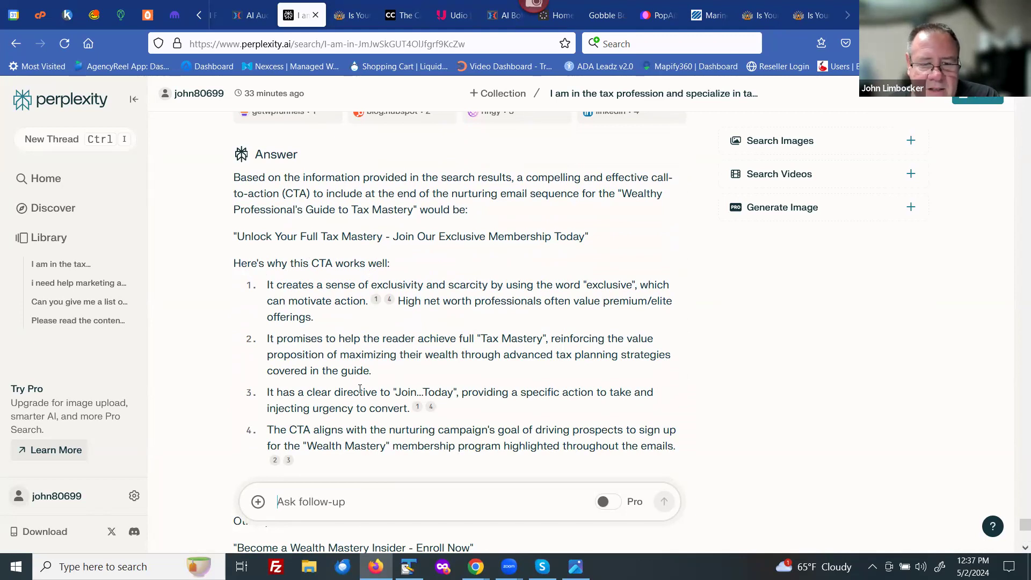
Review the generated call-to-action answer, including its reasoning, the alternative CTAs and the closing advice
scroll(357, 424, "down", 4)
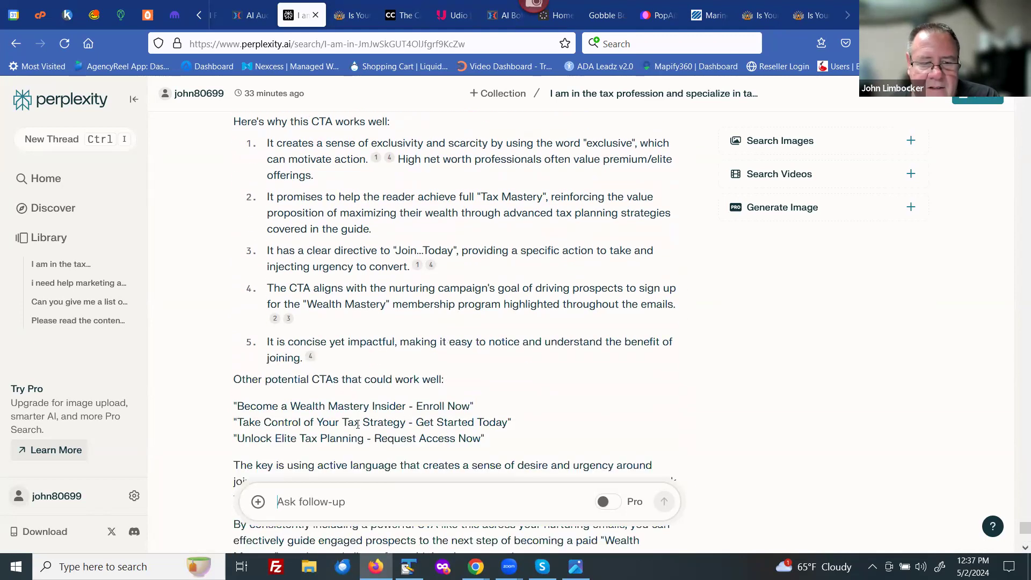
scroll(358, 425, "down", 1)
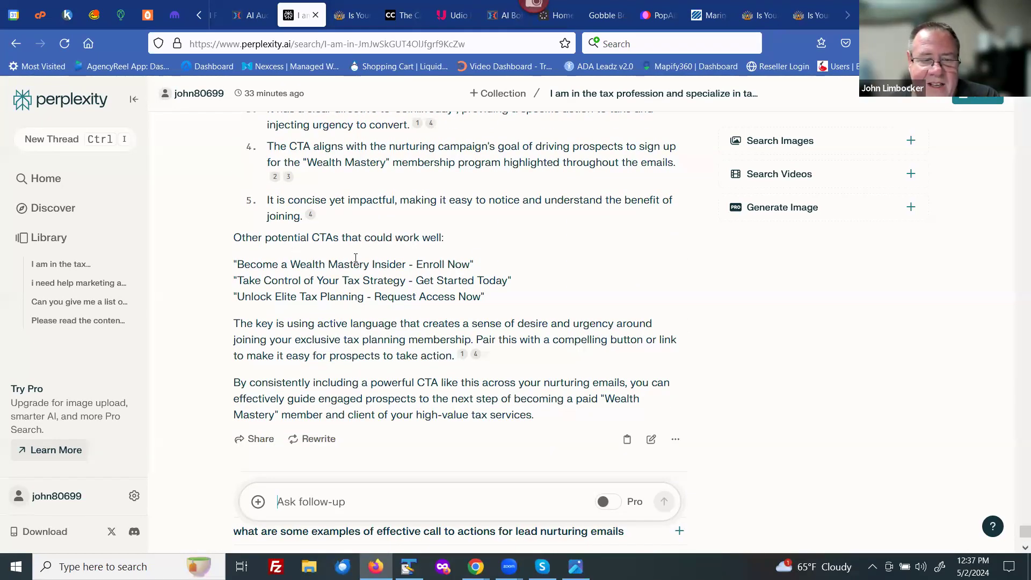
scroll(319, 349, "down", 2)
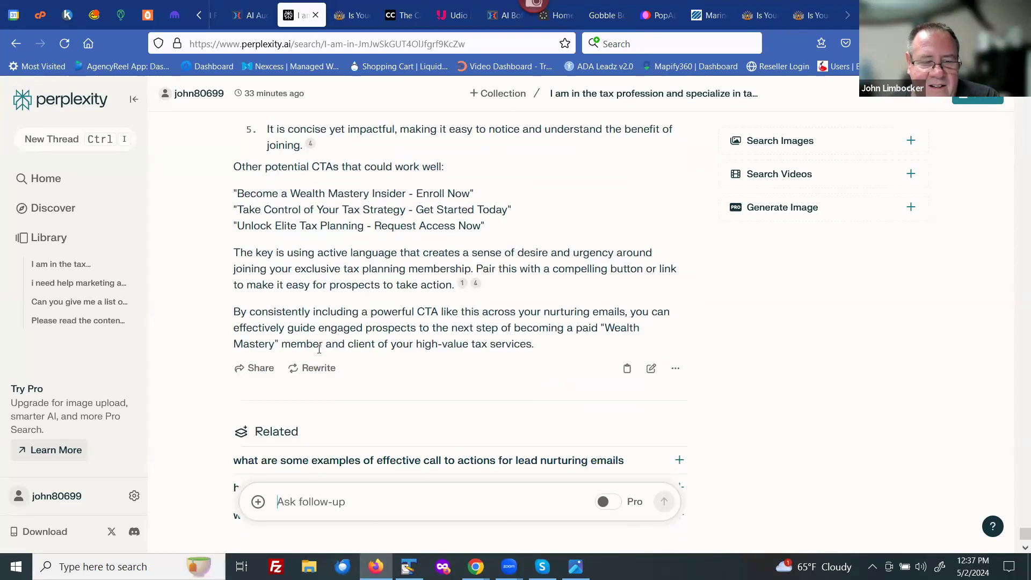